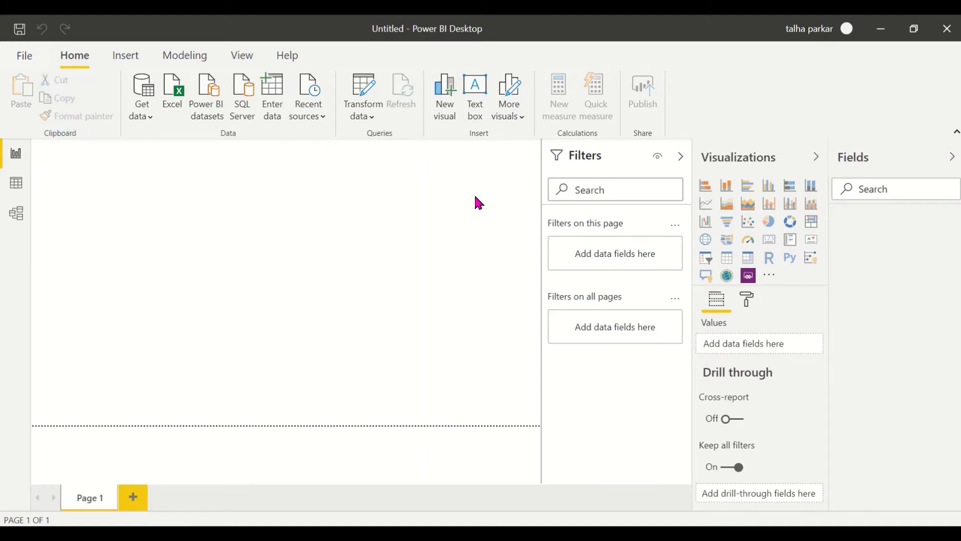
# Open the workbook Weekly U.S. Field Production of Crude Oil.xlsx from the SAMPLE DATASETS folder for Excel import.
pyautogui.click(180, 106)
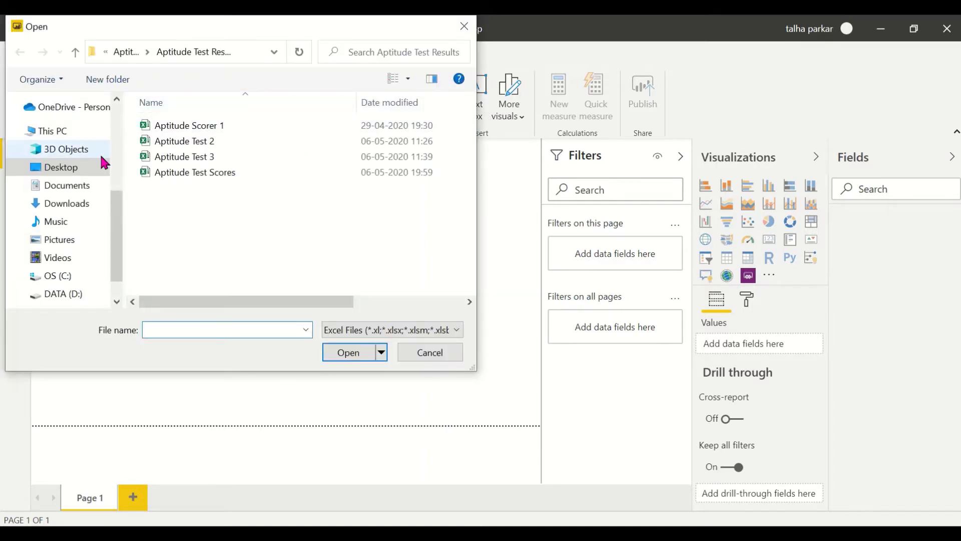
pyautogui.scroll(3, 62, 257)
pyautogui.scroll(2, 62, 258)
pyautogui.click(61, 257)
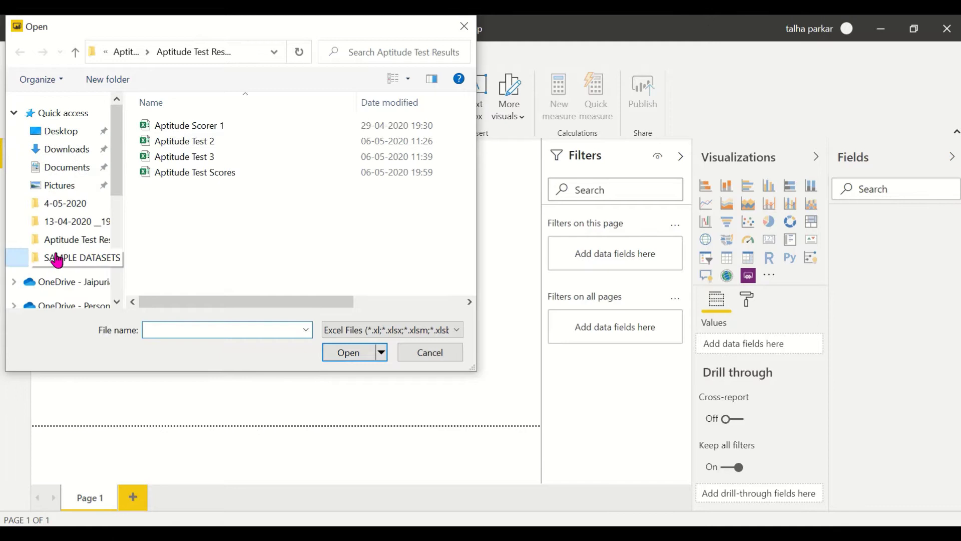
pyautogui.scroll(-4, 280, 247)
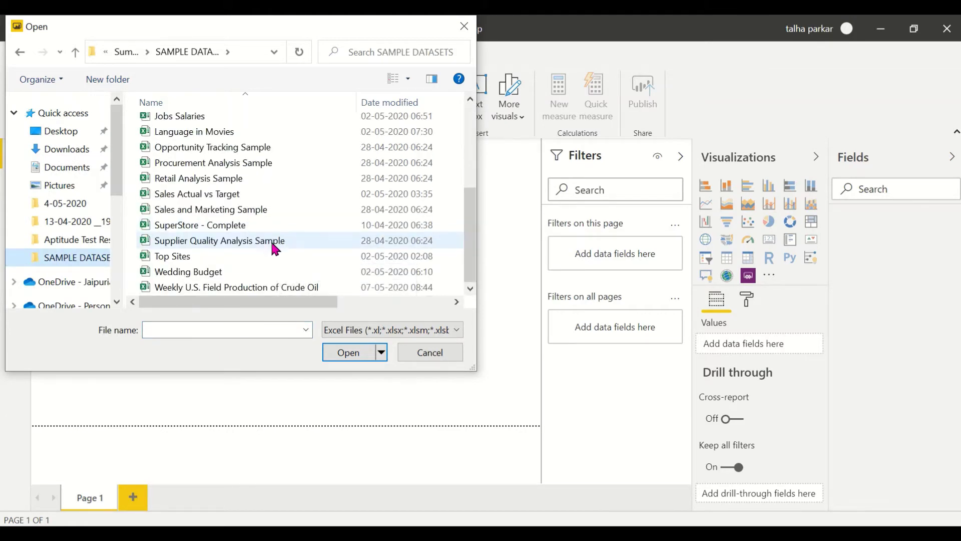
pyautogui.click(243, 287)
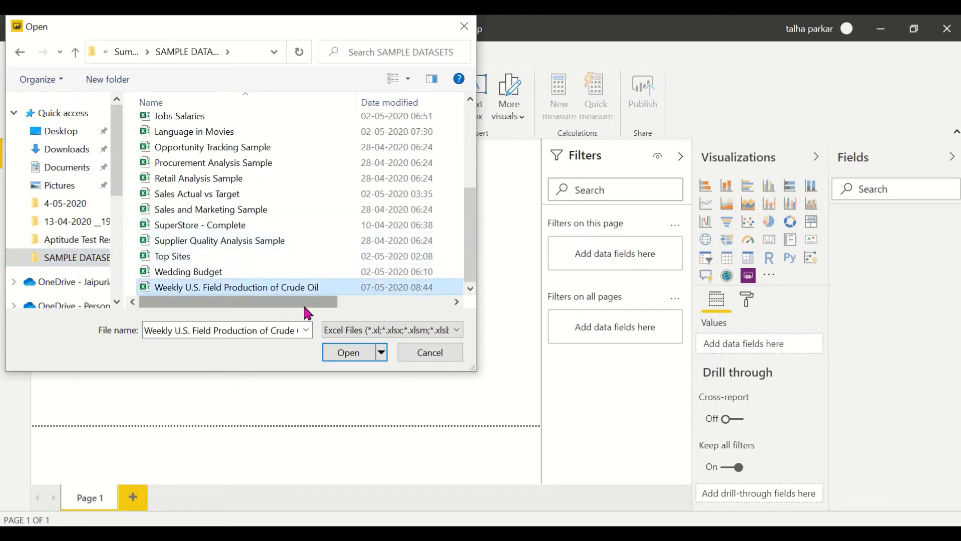
pyautogui.click(339, 352)
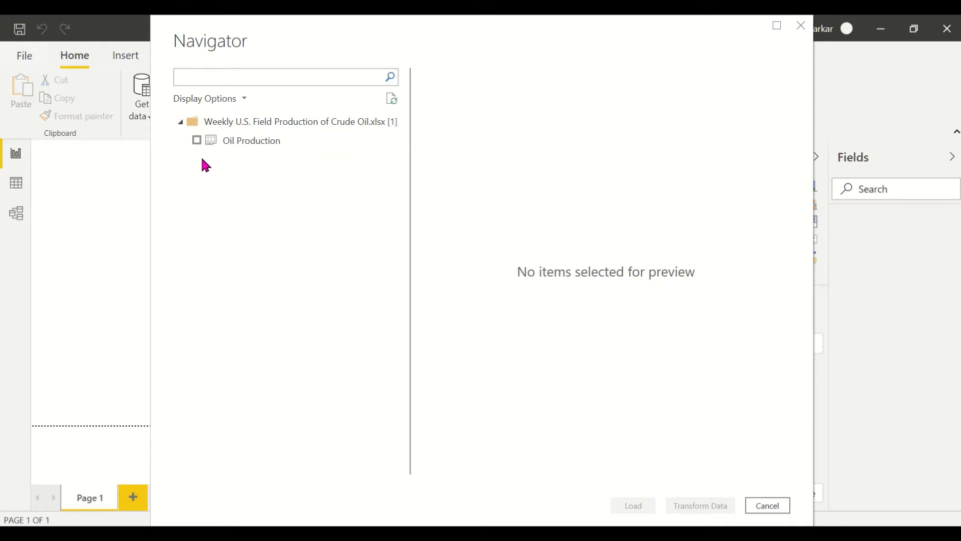
# Tick the Oil Production sheet in the Navigator, check its preview and load it.
pyautogui.click(196, 141)
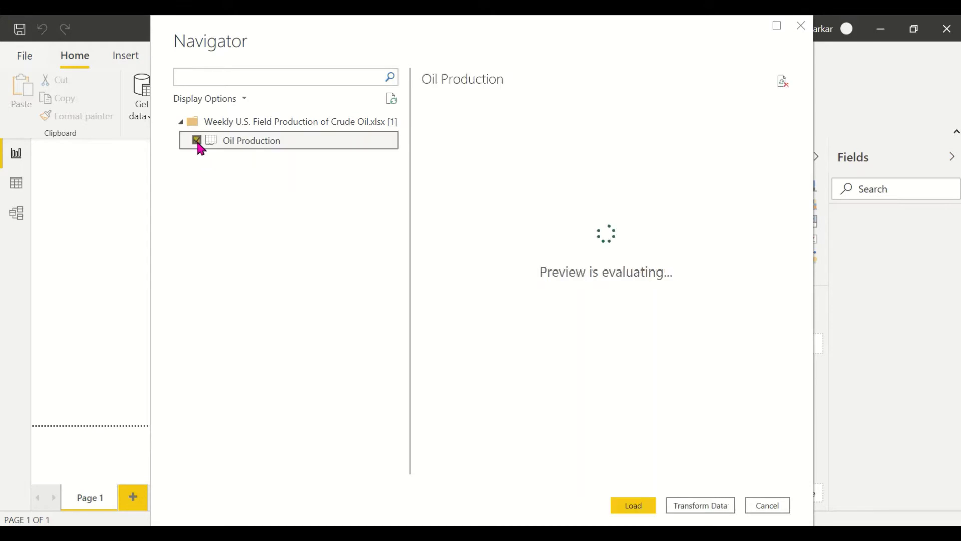
pyautogui.scroll(-6, 616, 438)
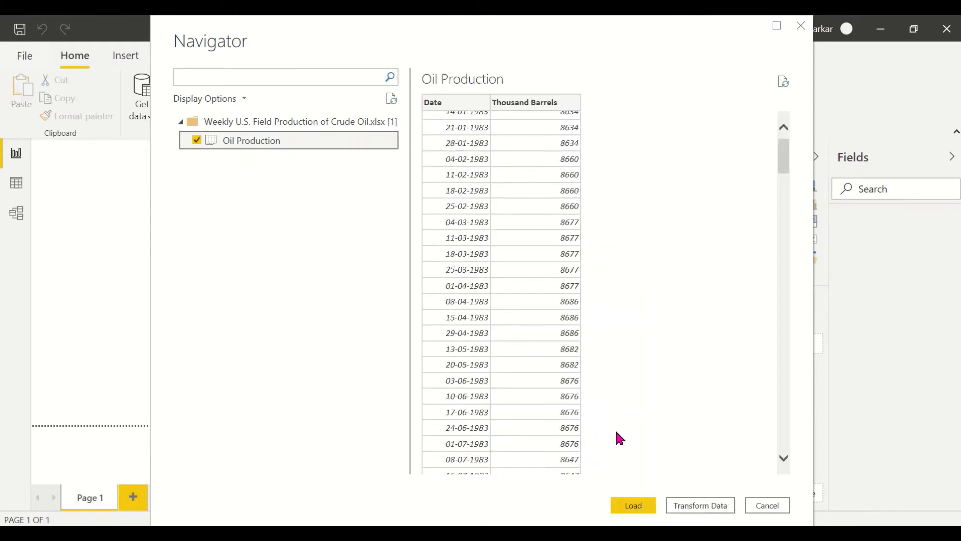
pyautogui.scroll(8, 616, 433)
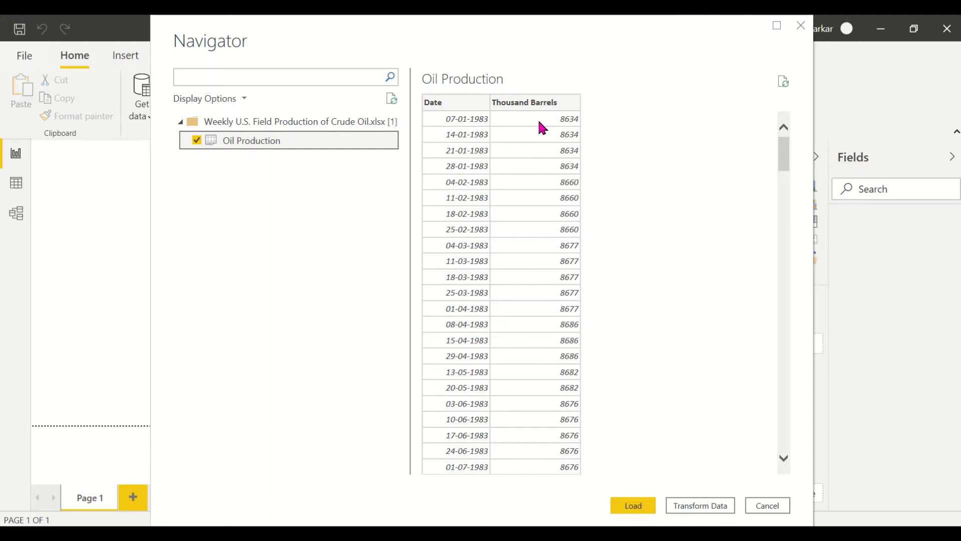
pyautogui.click(617, 505)
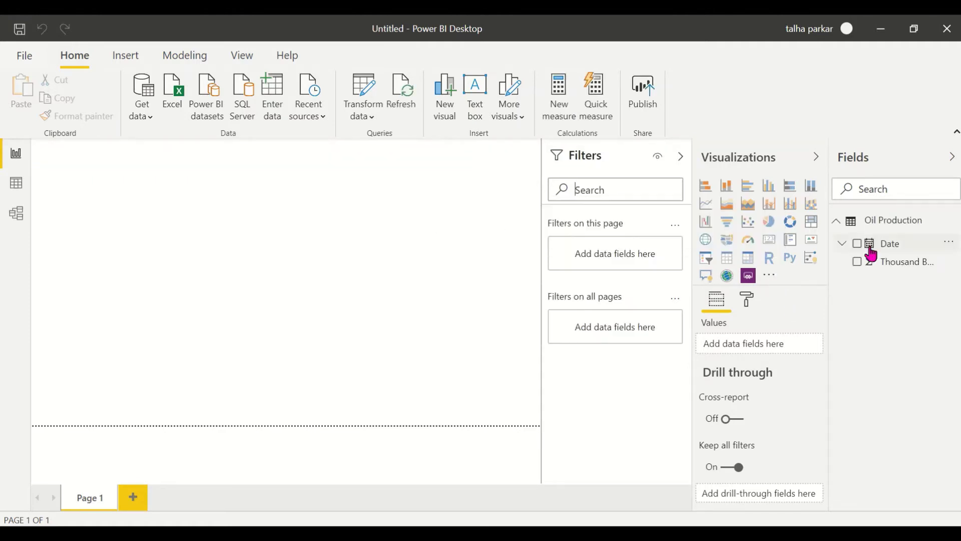
# Choose Import from AppSource from the Visualizations more-options menu.
pyautogui.click(770, 276)
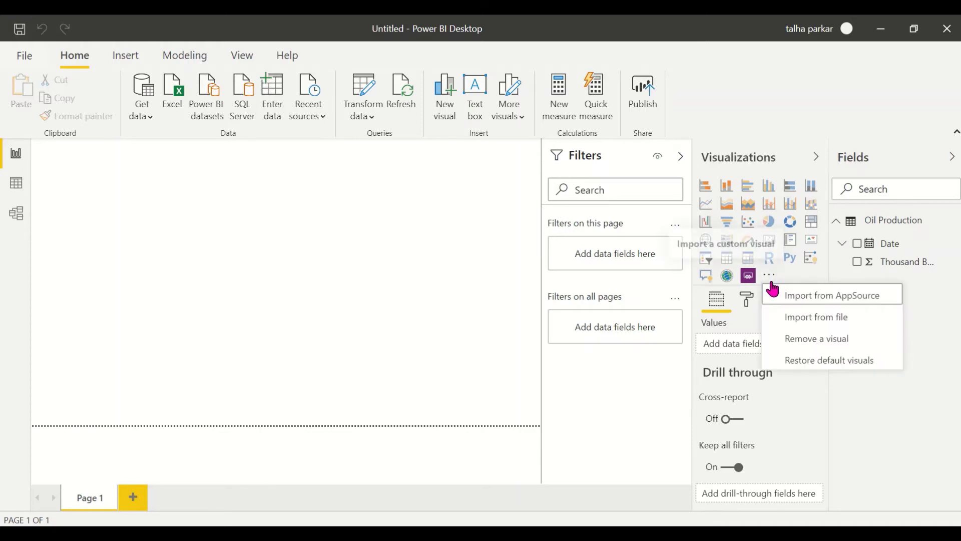
pyautogui.click(776, 296)
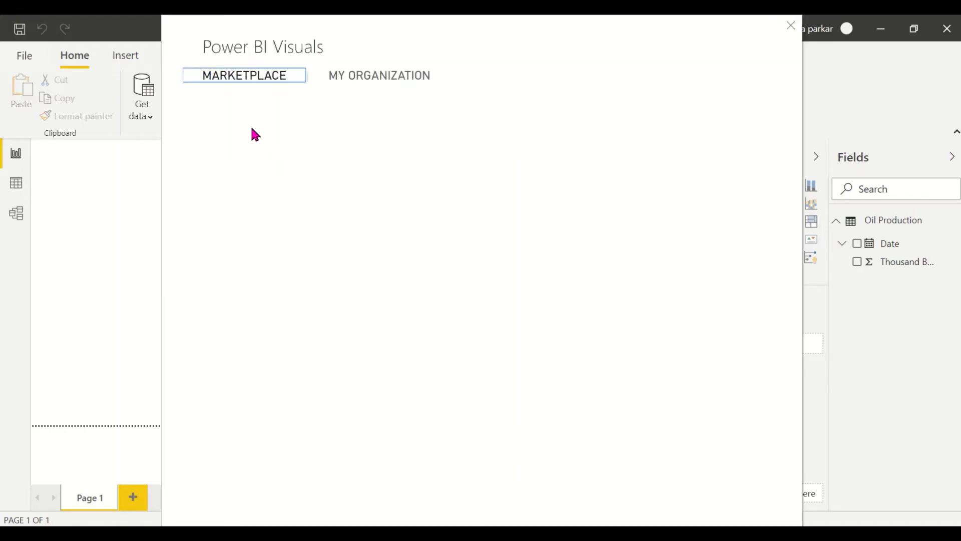
# Search AppSource for 'Advanced Time' and open the Time Brush Slicer details page.
pyautogui.click(241, 143)
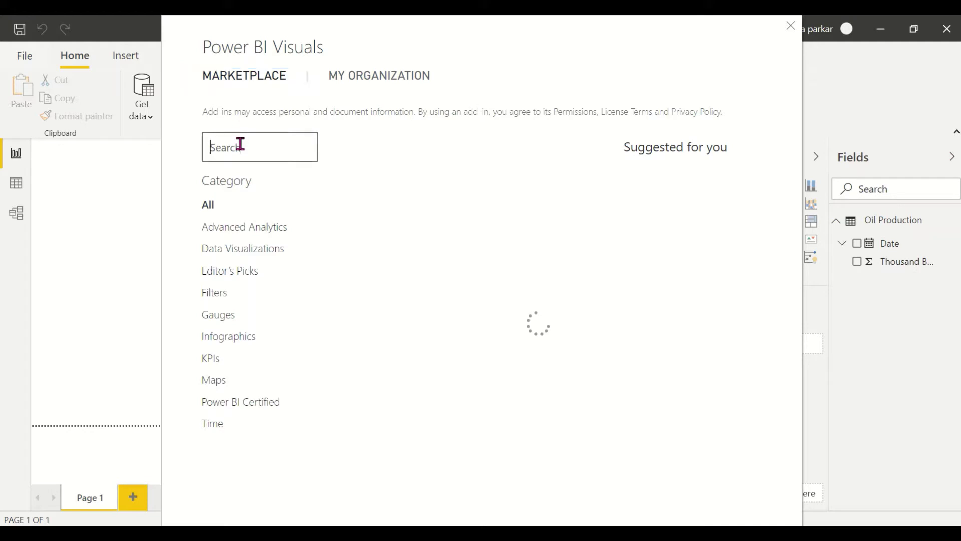
pyautogui.write('Advan')
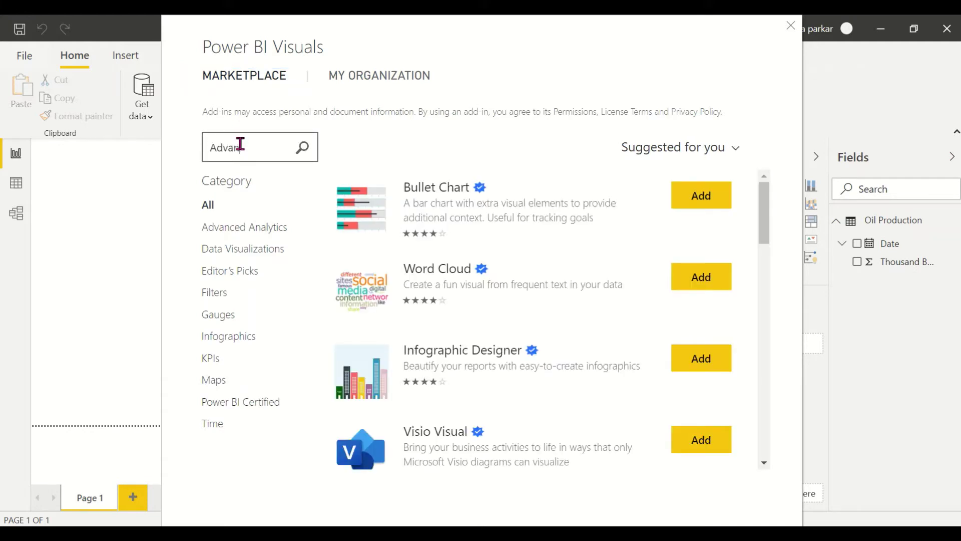
pyautogui.write('ced Time')
pyautogui.press('Return')
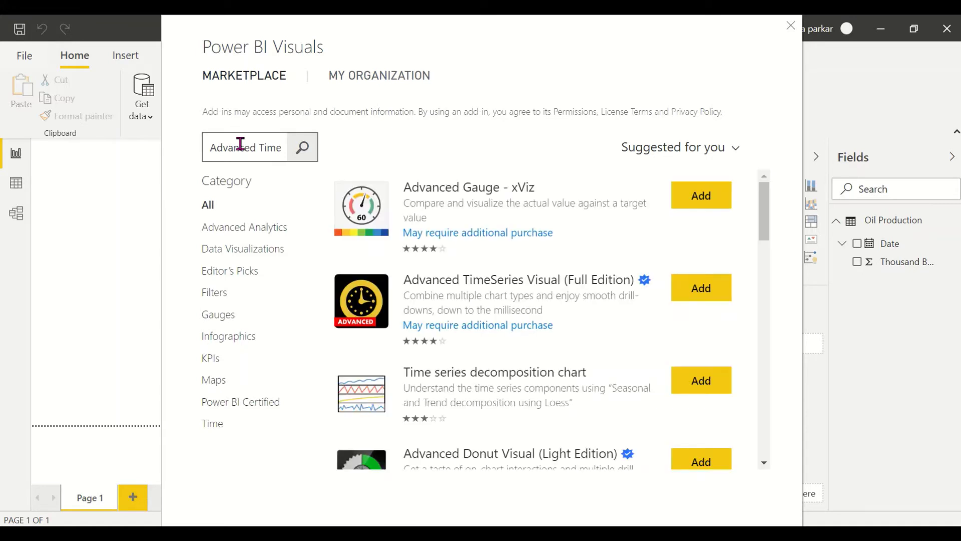
pyautogui.scroll(-4, 346, 205)
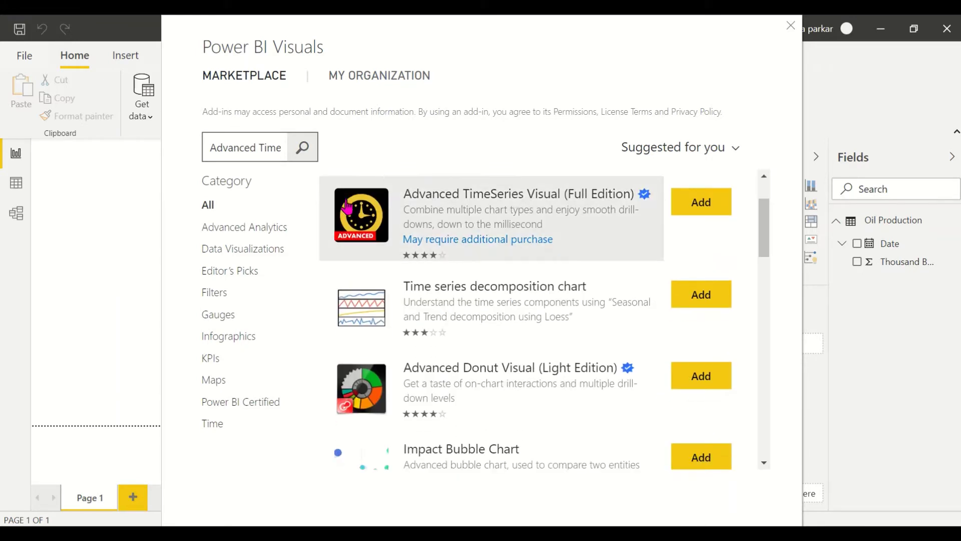
pyautogui.scroll(-10, 347, 205)
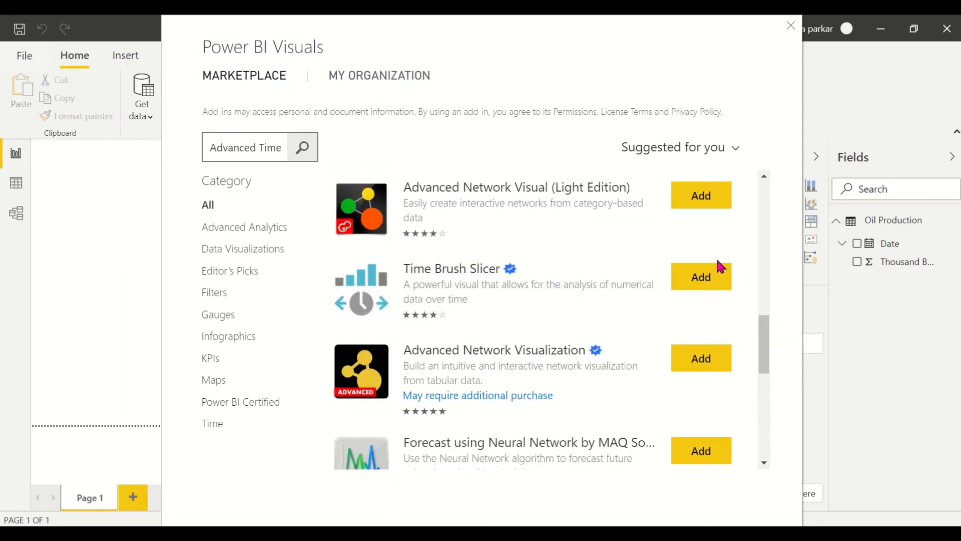
pyautogui.click(559, 290)
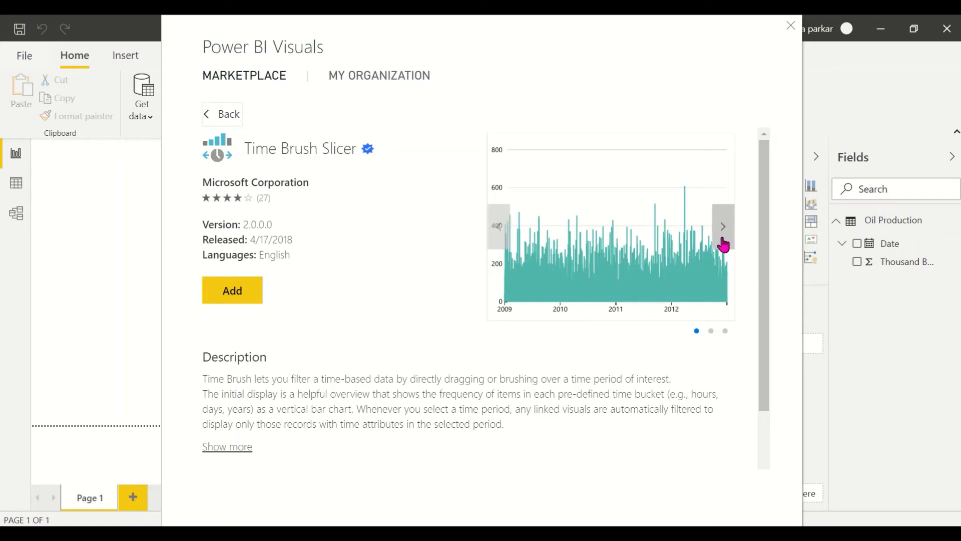
# Browse the Time Brush Slicer preview images, then add the visual to the report.
pyautogui.click(727, 244)
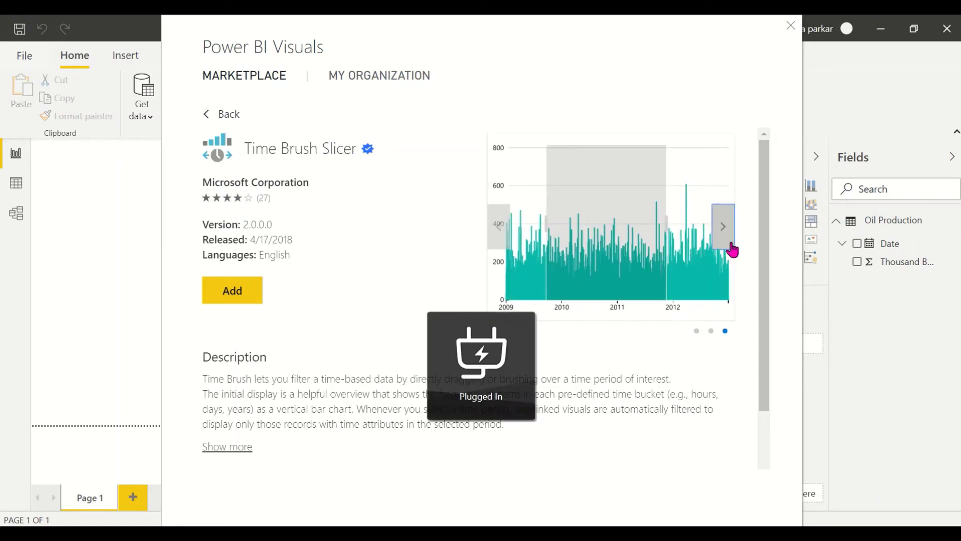
pyautogui.click(729, 245)
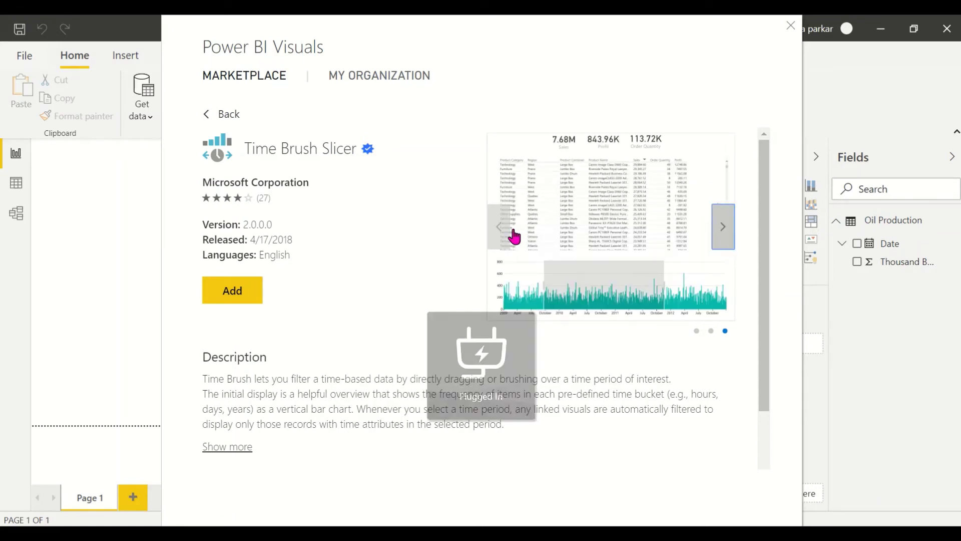
pyautogui.click(730, 240)
pyautogui.click(730, 240)
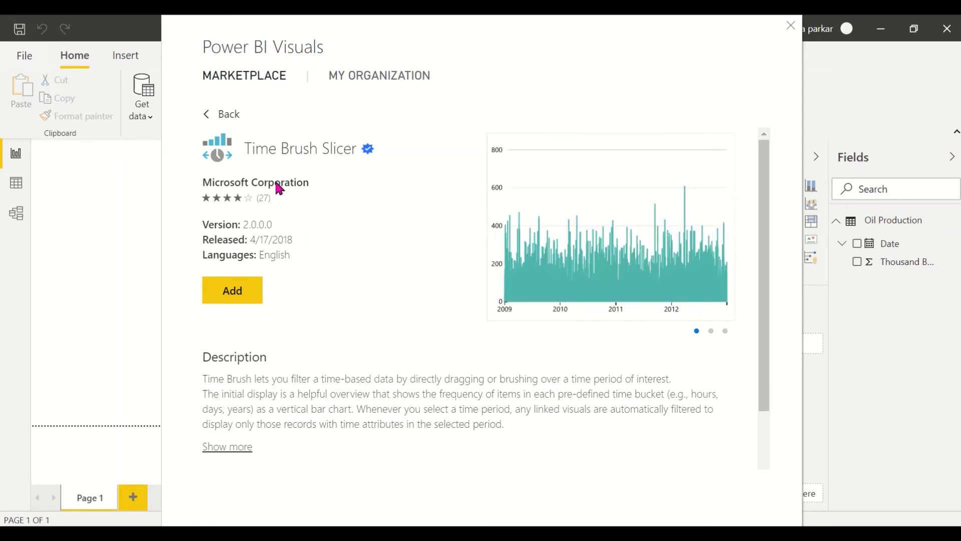
pyautogui.click(215, 285)
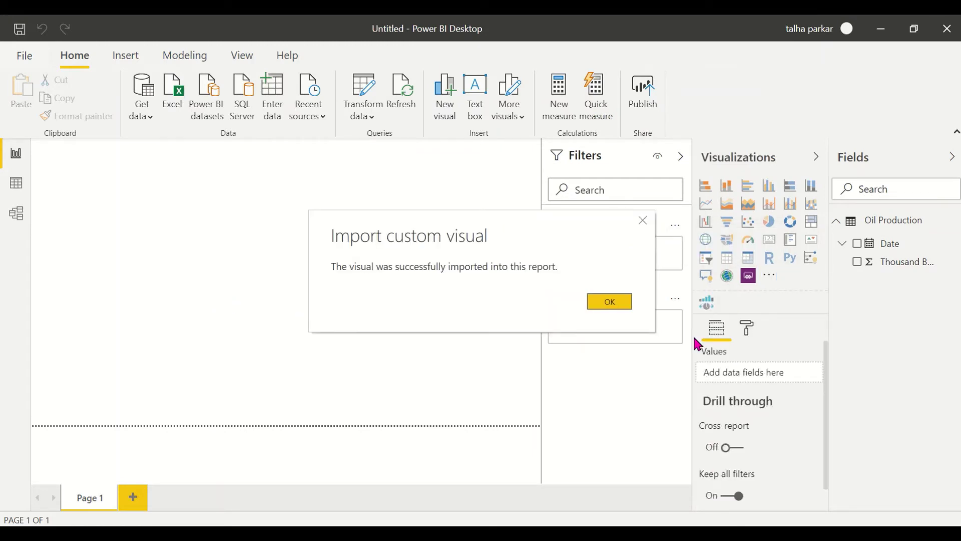
# Dismiss the import success message and collapse the Filters pane.
pyautogui.click(626, 306)
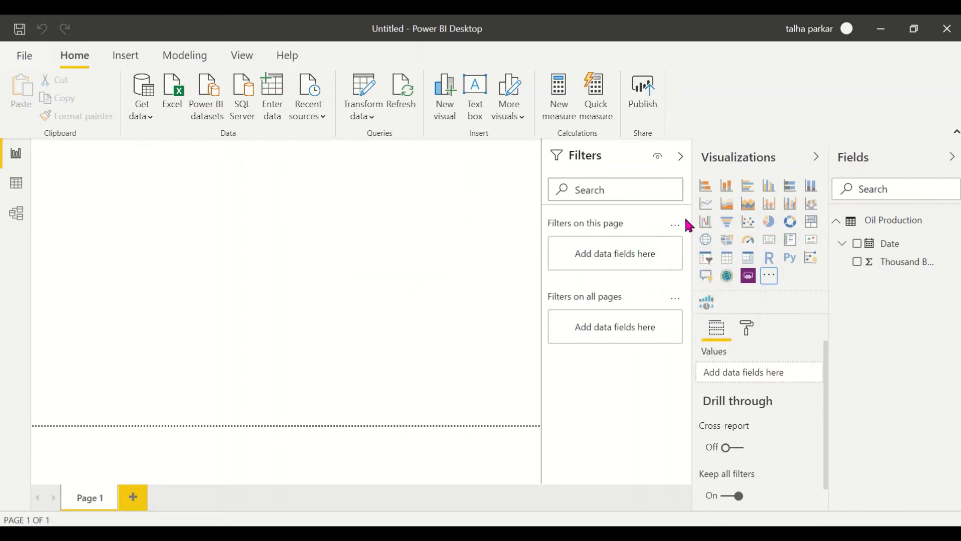
pyautogui.click(681, 156)
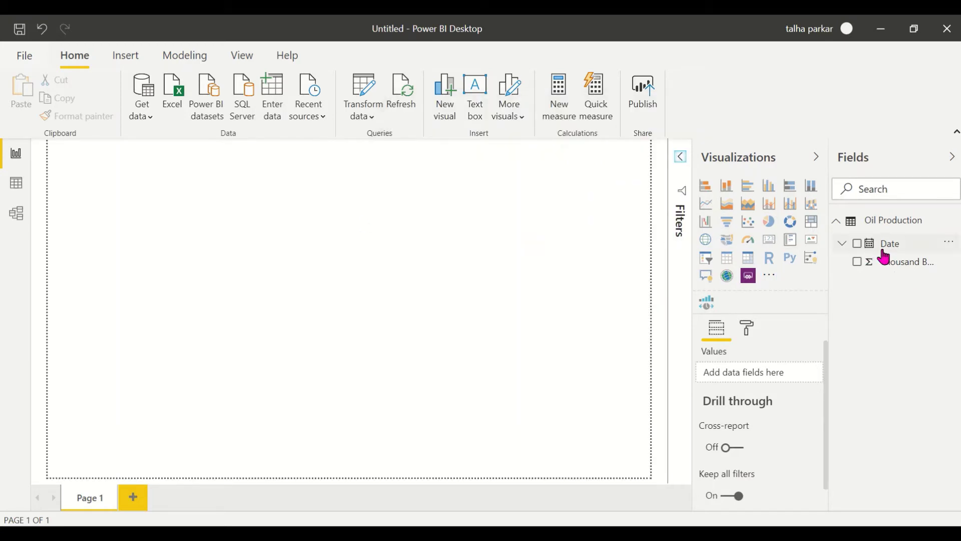
# Build a column chart from Date and Thousand Barrels, then resize it larger on the canvas.
pyautogui.moveTo(883, 245); pyautogui.dragTo(130, 253)
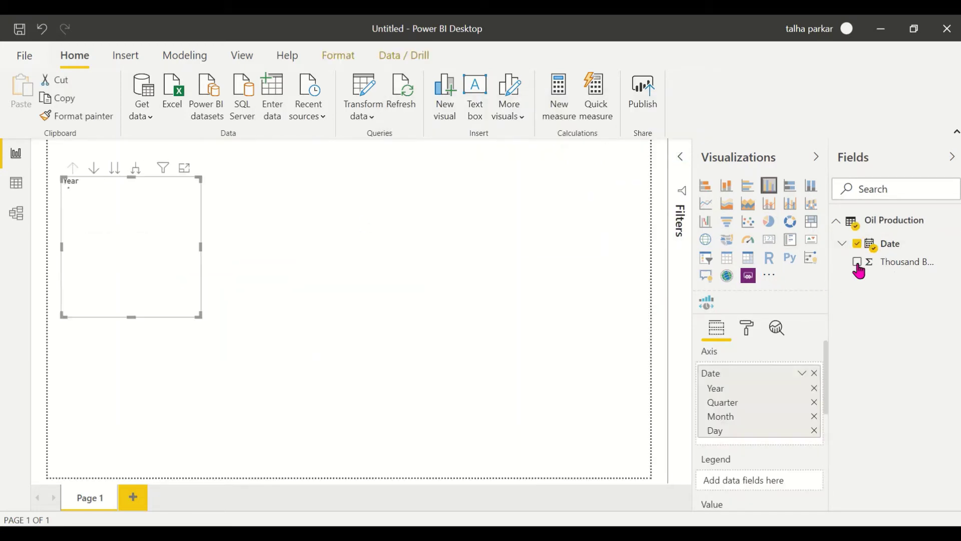
pyautogui.moveTo(882, 269); pyautogui.dragTo(167, 238)
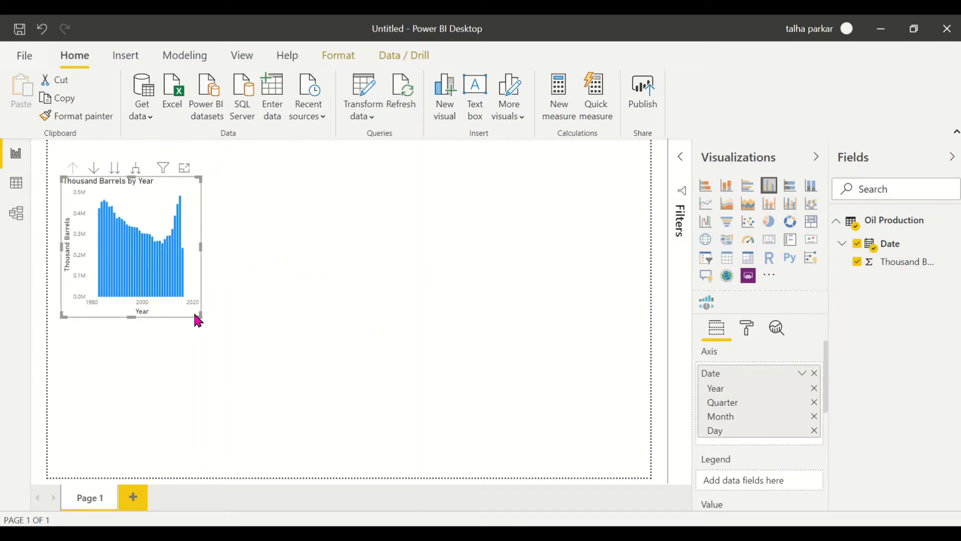
pyautogui.moveTo(198, 317); pyautogui.dragTo(232, 467)
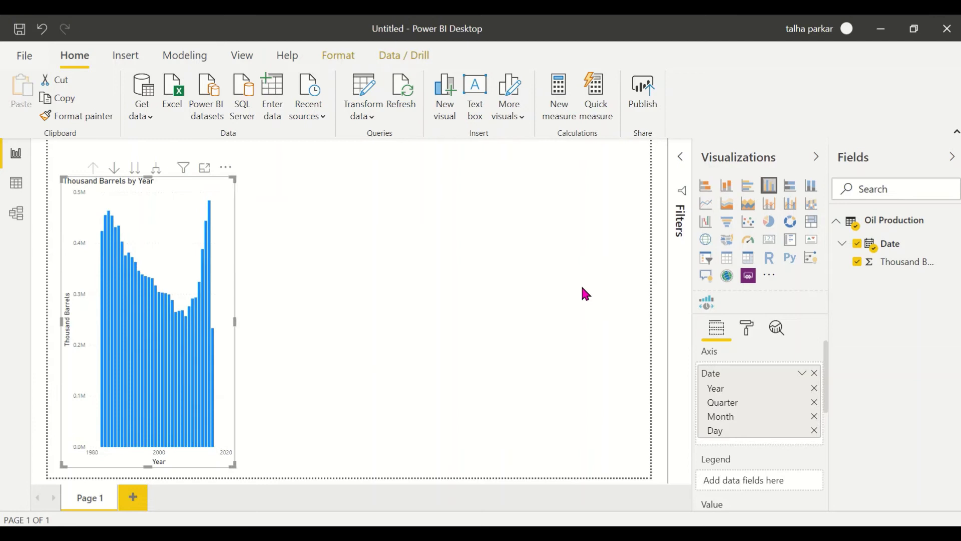
# Convert the chart into a table and enlarge it so more rows show.
pyautogui.click(727, 257)
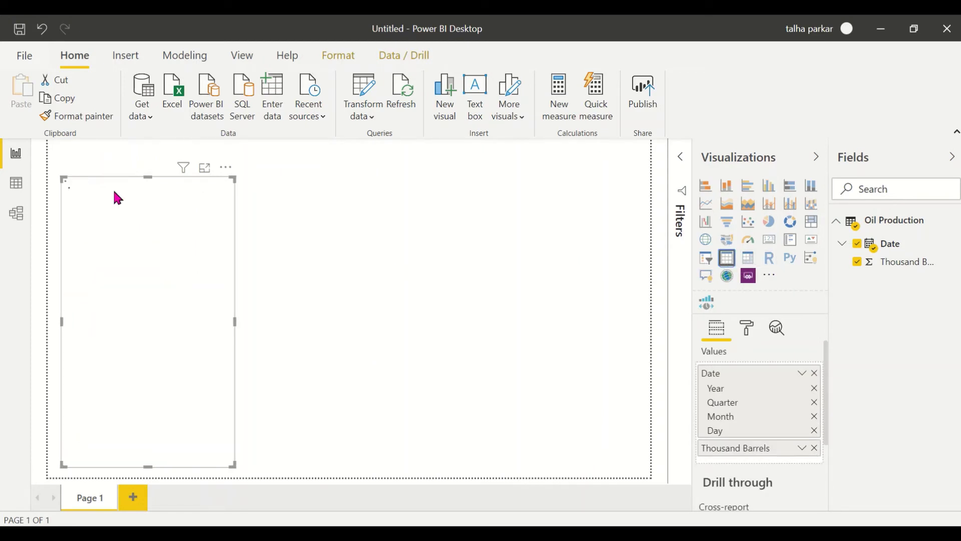
pyautogui.moveTo(61, 179); pyautogui.dragTo(50, 141)
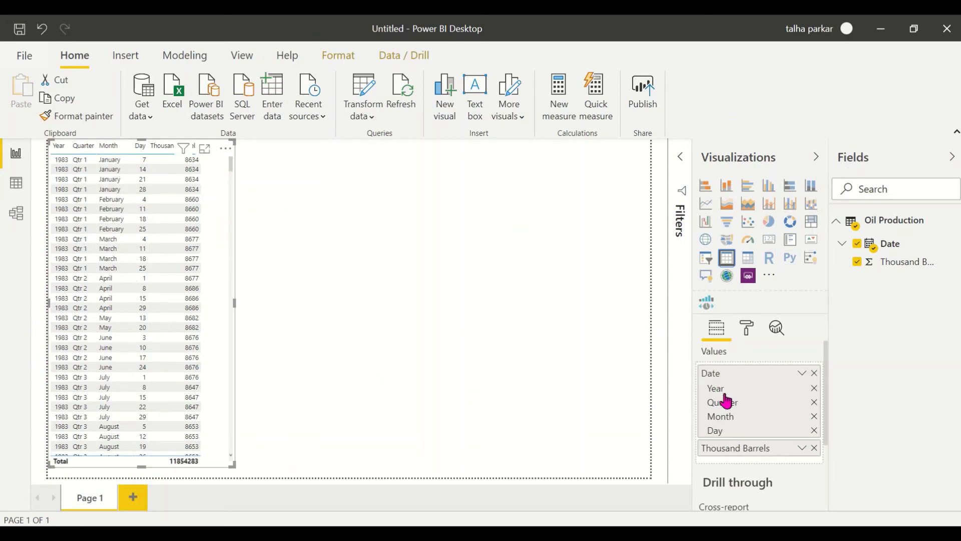
pyautogui.scroll(-1, 726, 399)
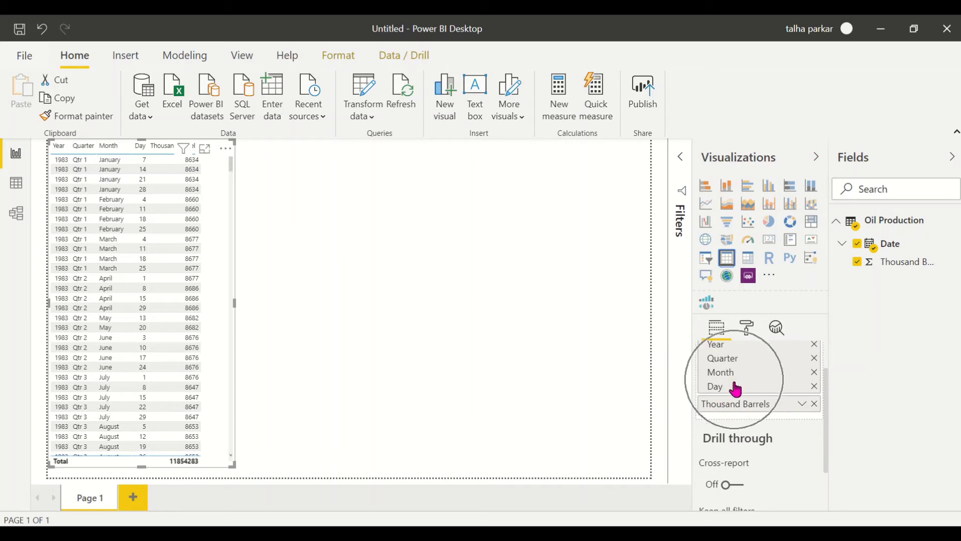
pyautogui.scroll(1, 734, 386)
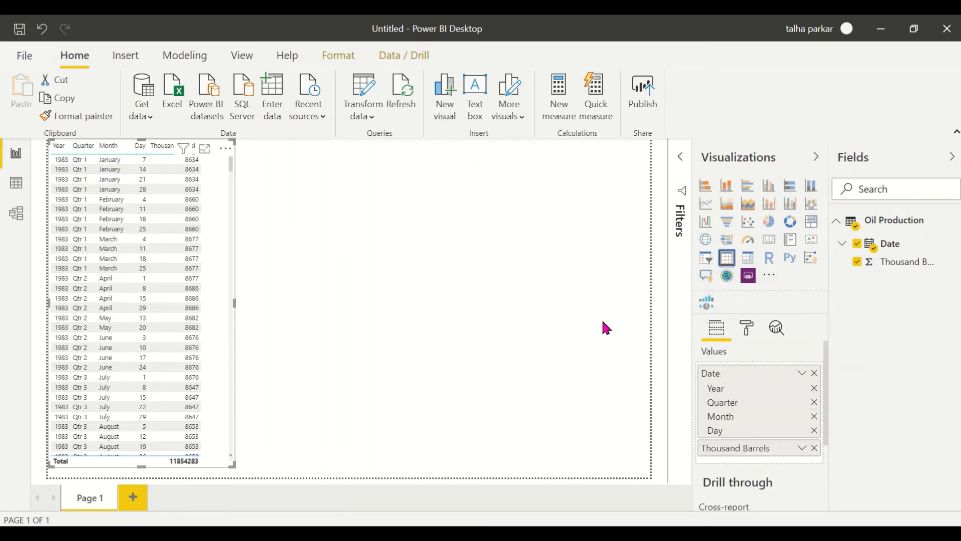
# Switch the Date field in Values from Date Hierarchy to plain Date.
pyautogui.click(257, 200)
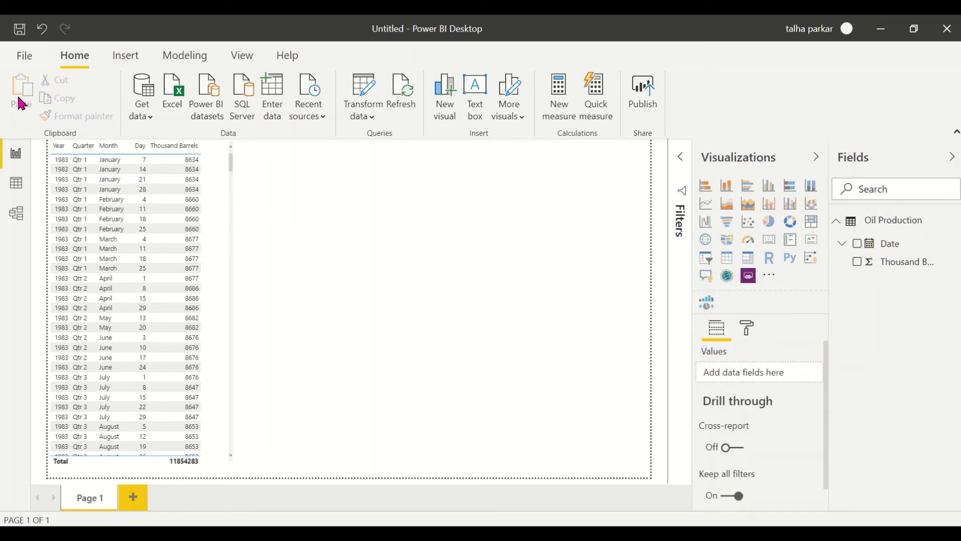
pyautogui.click(222, 340)
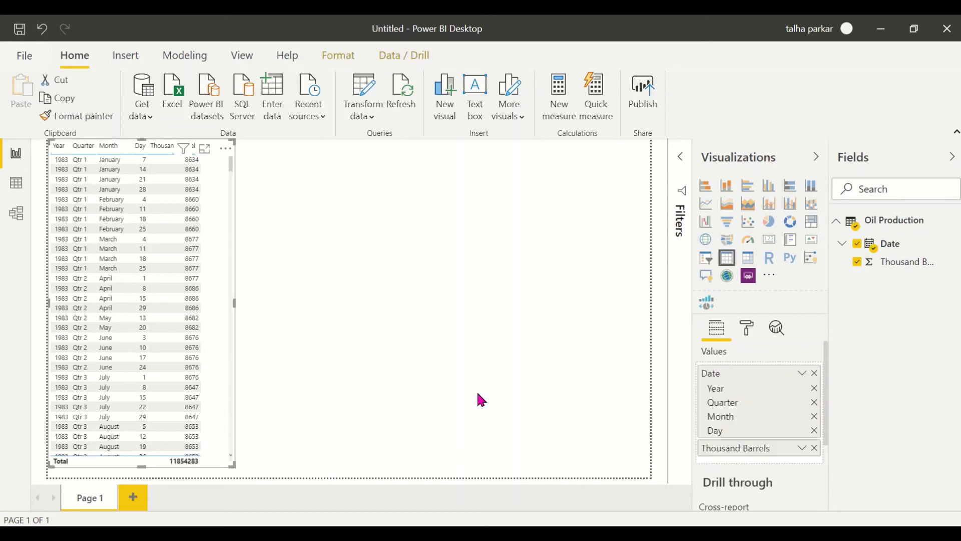
pyautogui.click(803, 376)
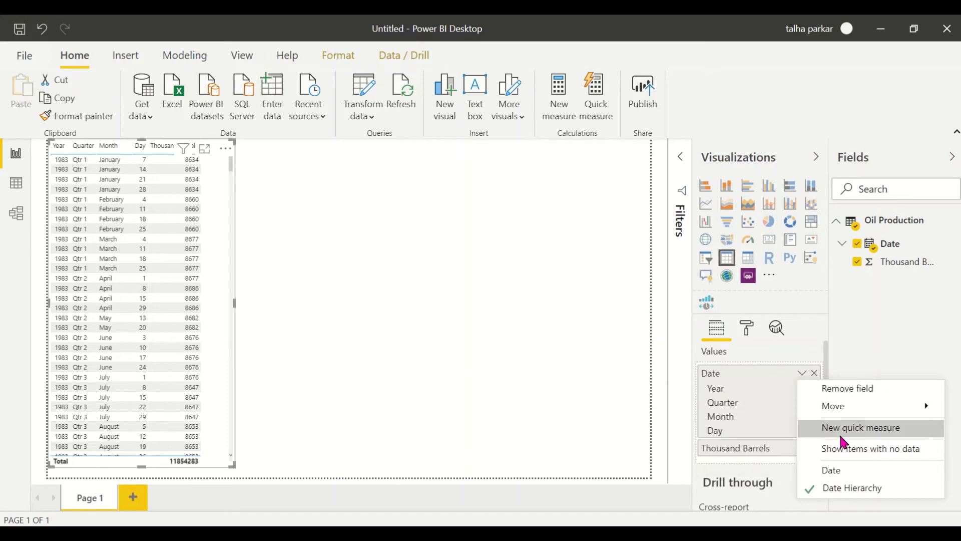
pyautogui.click(835, 469)
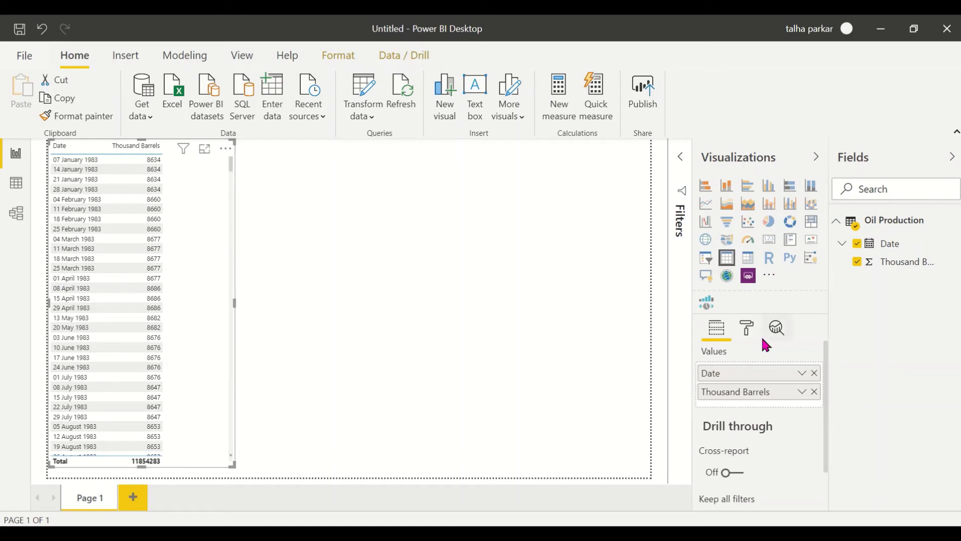
# Raise the table's Values text size to 14 pt and widen the table slightly.
pyautogui.click(746, 332)
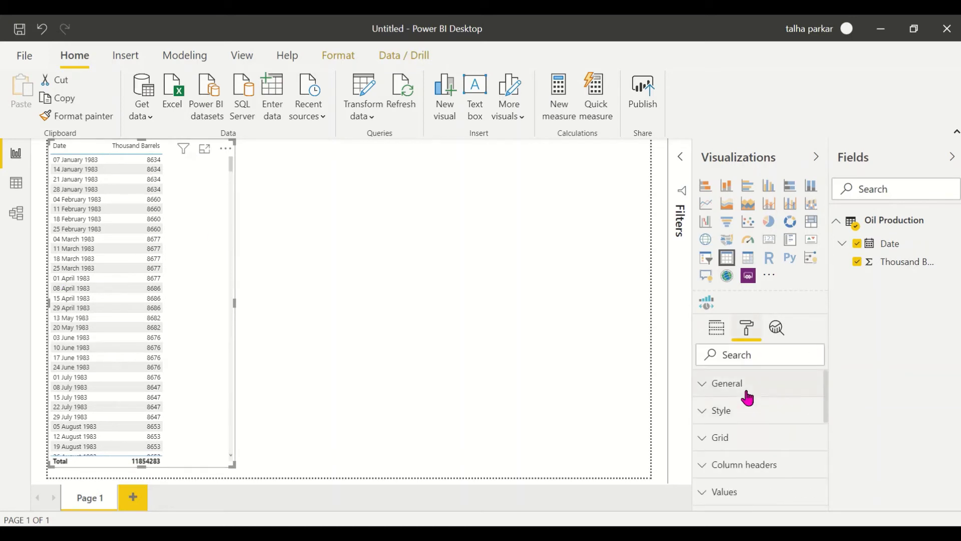
pyautogui.click(747, 394)
pyautogui.scroll(-5, 754, 425)
pyautogui.scroll(-2, 758, 431)
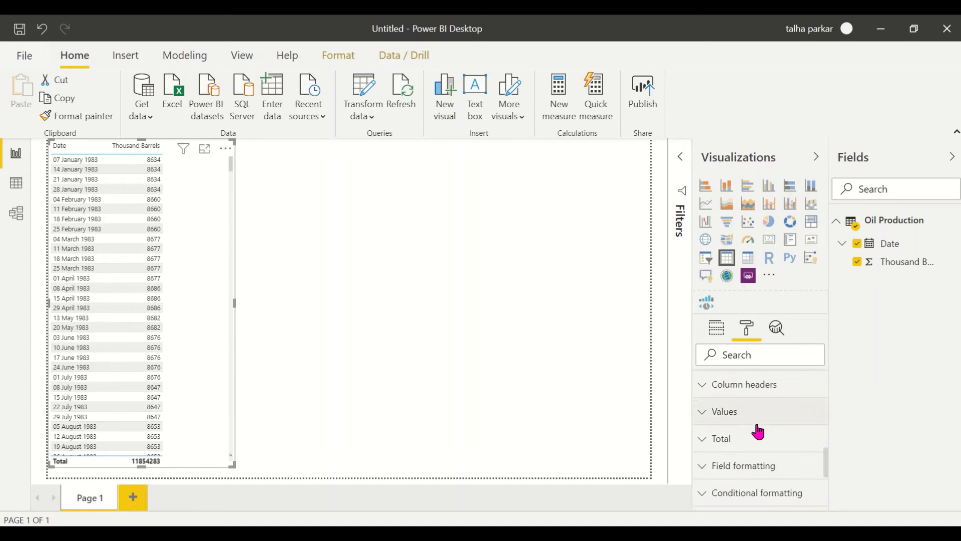
pyautogui.click(758, 431)
pyautogui.scroll(-6, 758, 431)
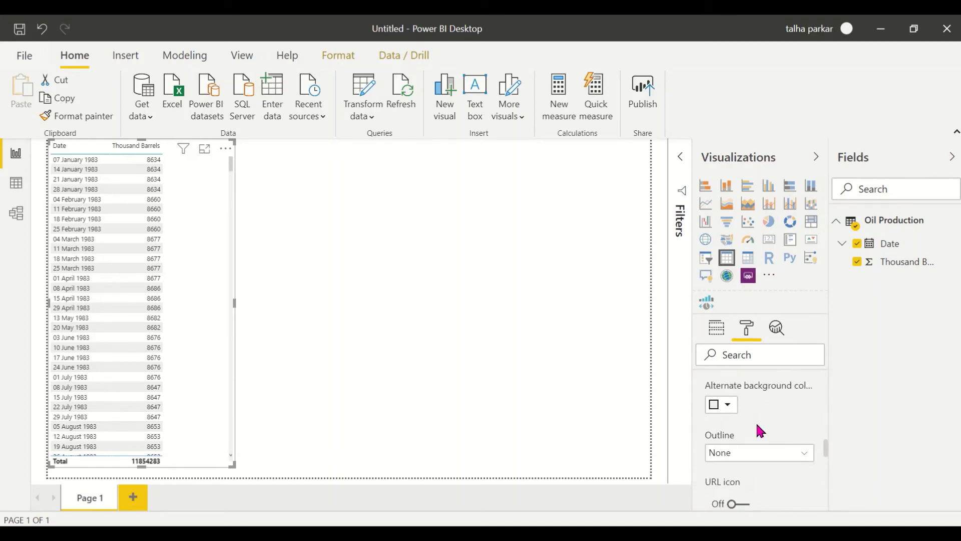
pyautogui.scroll(-2, 756, 429)
pyautogui.scroll(1, 751, 428)
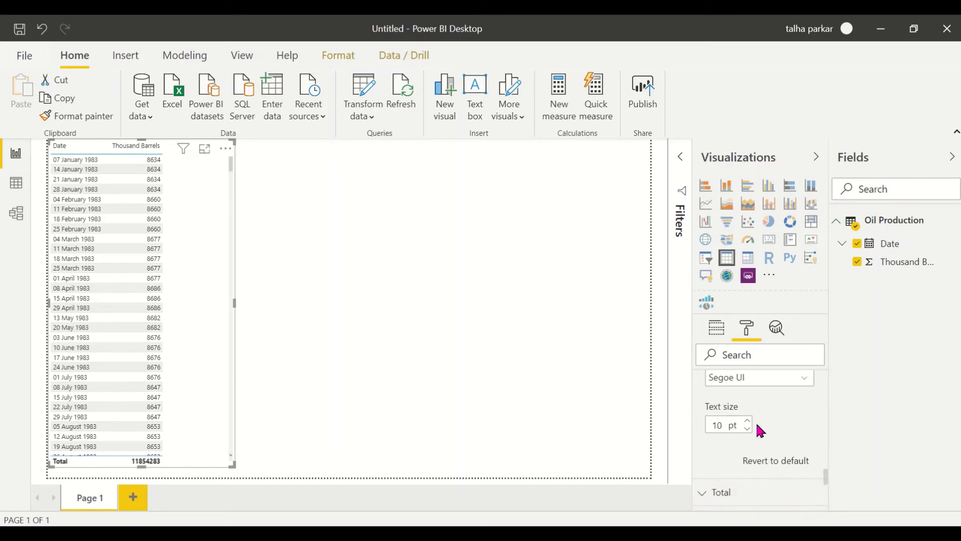
pyautogui.click(746, 422)
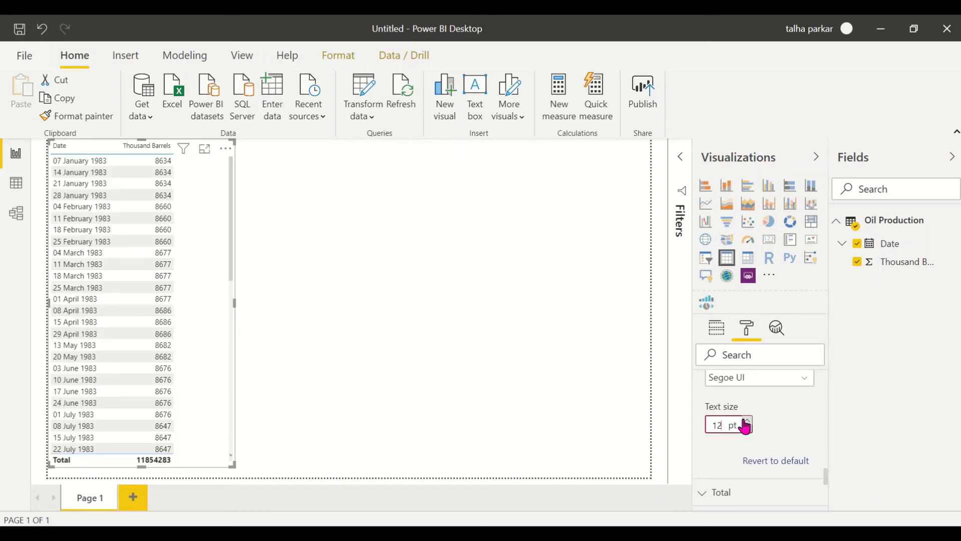
pyautogui.click(746, 422)
pyautogui.click(746, 422)
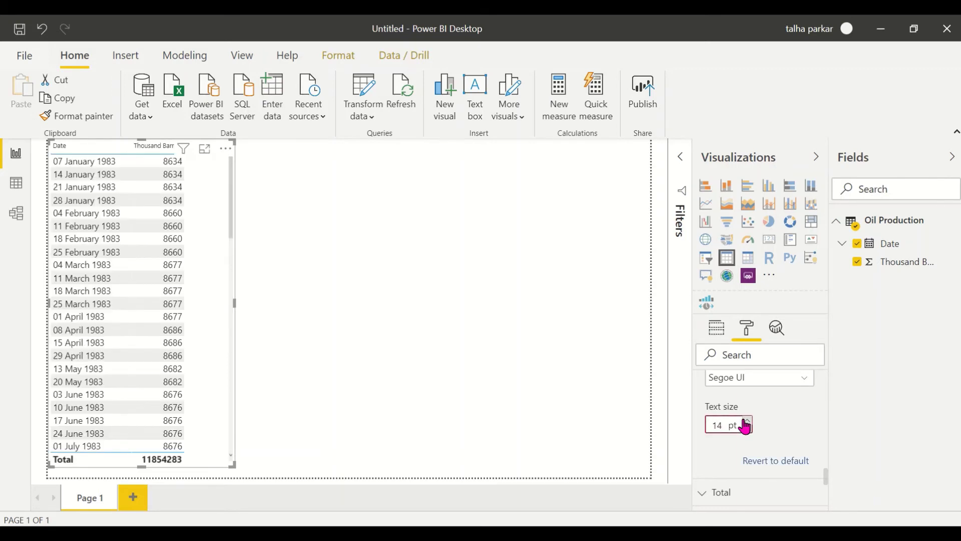
pyautogui.moveTo(234, 303)
pyautogui.mouseDown()
pyautogui.moveTo(253, 302)
pyautogui.moveTo(241, 302)
pyautogui.mouseUp()
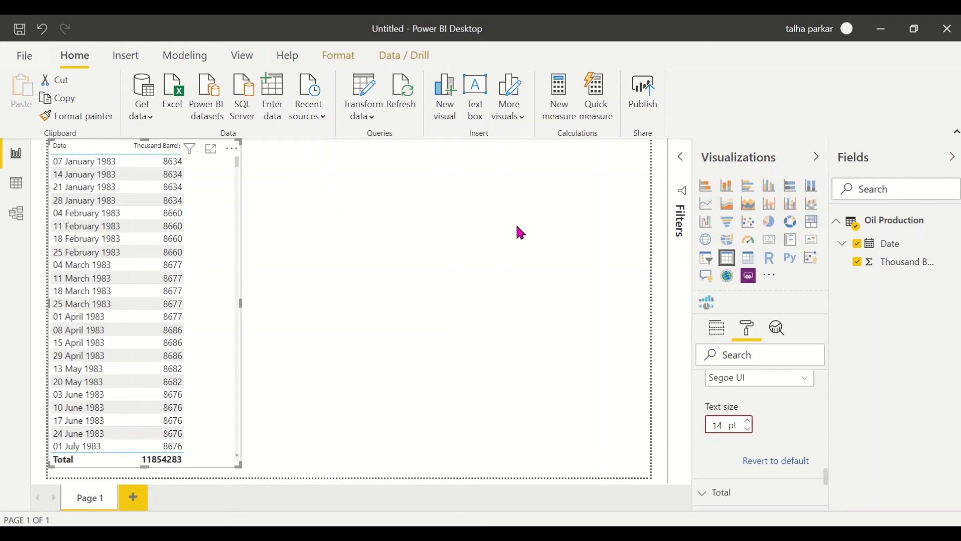
# Switch the table to Time Brush Slicer, widen it across the canvas, and view it in focus mode.
pyautogui.click(707, 302)
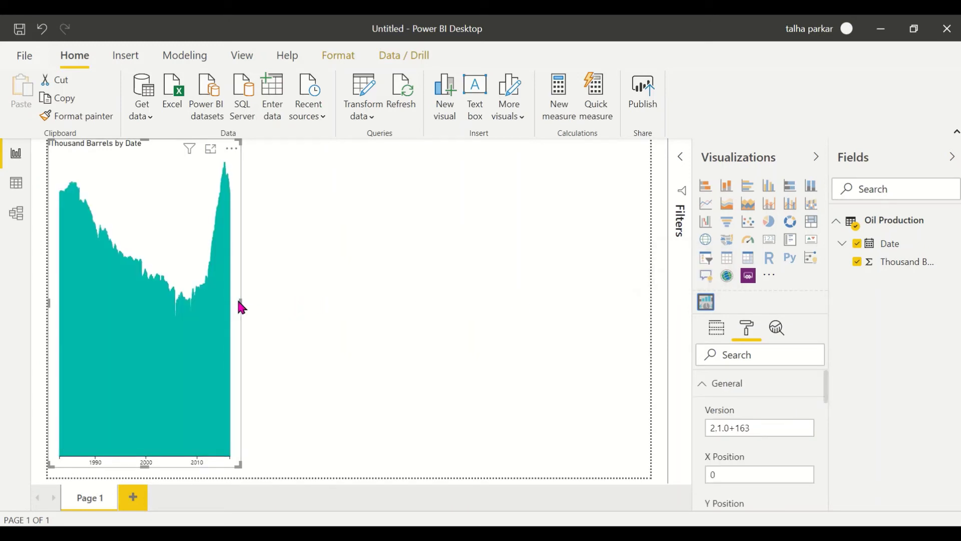
pyautogui.moveTo(240, 299); pyautogui.dragTo(528, 337)
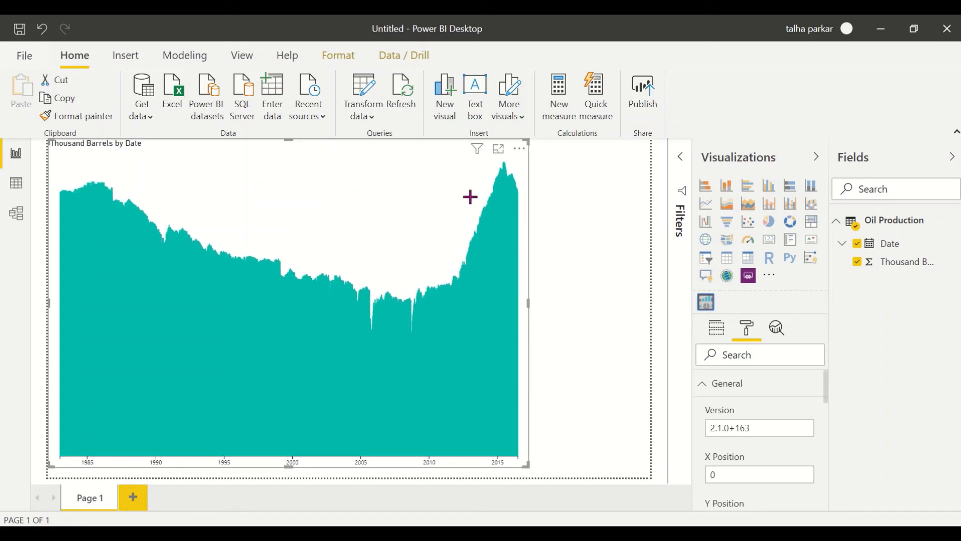
pyautogui.click(499, 153)
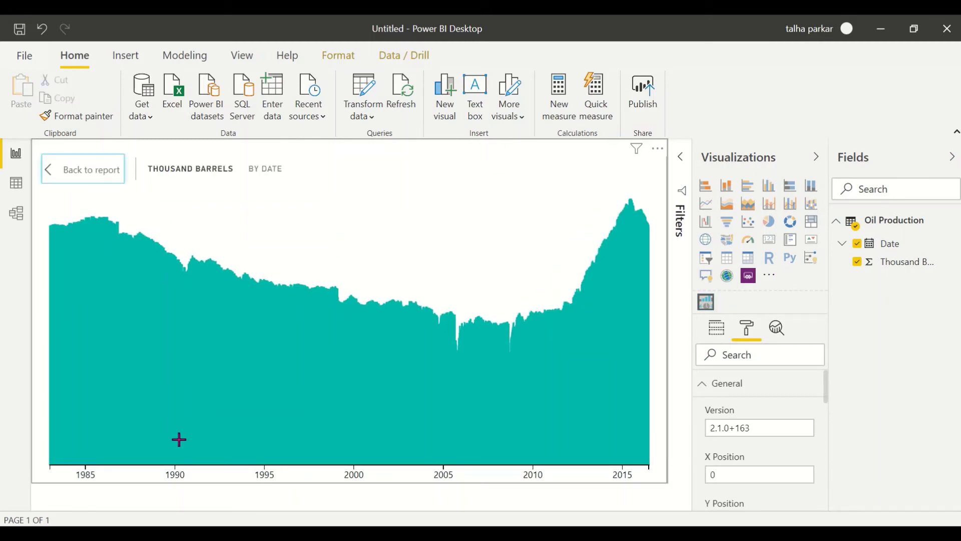
# Brush date ranges on the area chart and slide the band, leaving roughly 1990–1994 selected.
pyautogui.moveTo(179, 440); pyautogui.dragTo(248, 446)
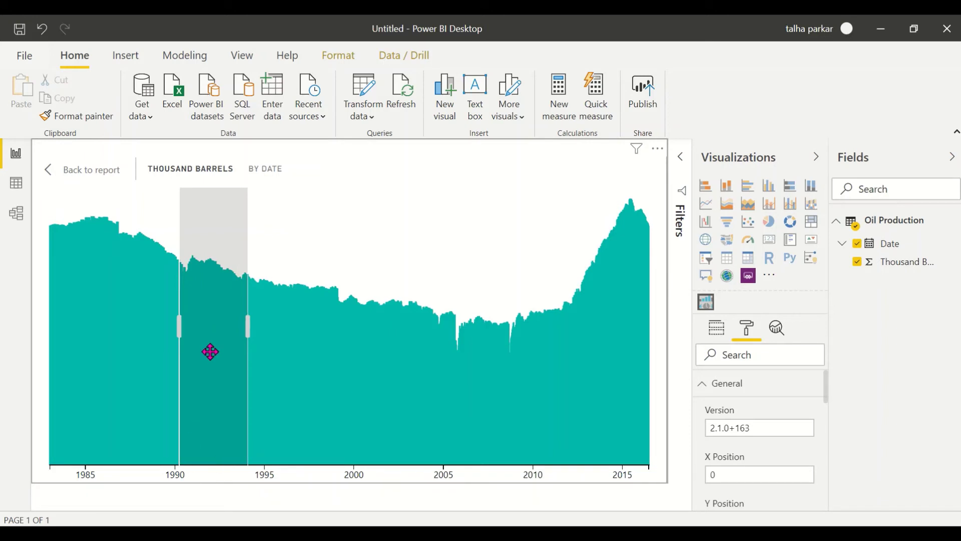
pyautogui.moveTo(211, 352)
pyautogui.mouseDown()
pyautogui.moveTo(266, 354)
pyautogui.moveTo(347, 382)
pyautogui.moveTo(351, 358)
pyautogui.mouseUp()
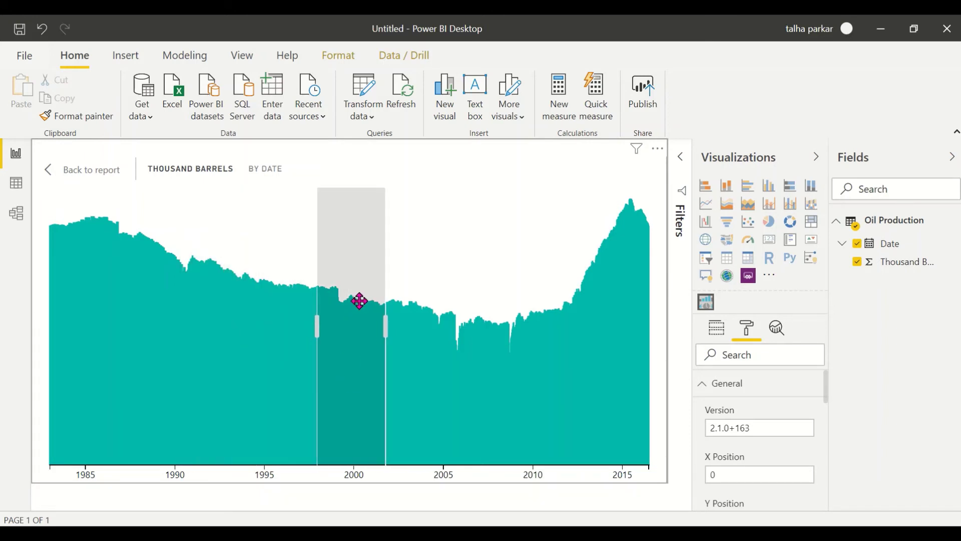
pyautogui.moveTo(359, 301); pyautogui.dragTo(635, 358)
pyautogui.moveTo(331, 321)
pyautogui.mouseDown()
pyautogui.moveTo(122, 314)
pyautogui.moveTo(395, 320)
pyautogui.moveTo(220, 310)
pyautogui.mouseUp()
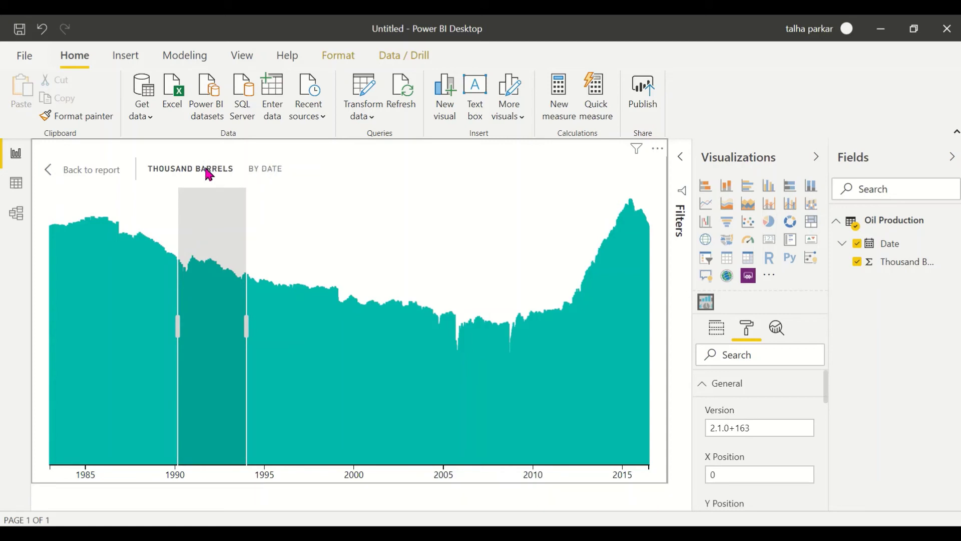
# Return to the report page and clear the existing brushed date range.
pyautogui.click(42, 177)
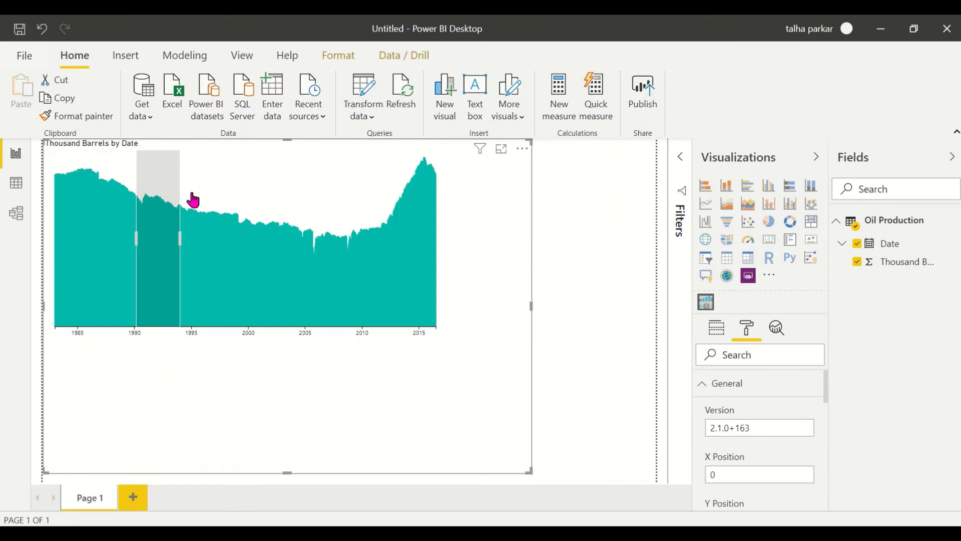
pyautogui.moveTo(191, 281); pyautogui.dragTo(328, 281)
pyautogui.click(199, 355)
# Brush a new range and narrow it to roughly 1991–1992, then deselect the chart.
pyautogui.moveTo(253, 342); pyautogui.dragTo(316, 349)
pyautogui.moveTo(314, 307); pyautogui.dragTo(320, 306)
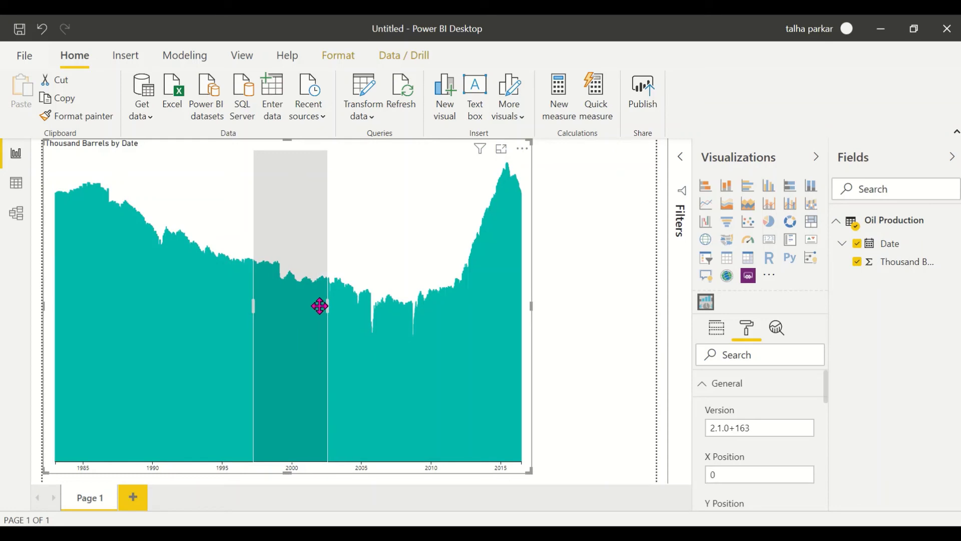
pyautogui.moveTo(178, 310)
pyautogui.mouseDown()
pyautogui.moveTo(331, 308)
pyautogui.moveTo(508, 326)
pyautogui.moveTo(134, 315)
pyautogui.moveTo(165, 316)
pyautogui.mouseUp()
pyautogui.click(622, 273)
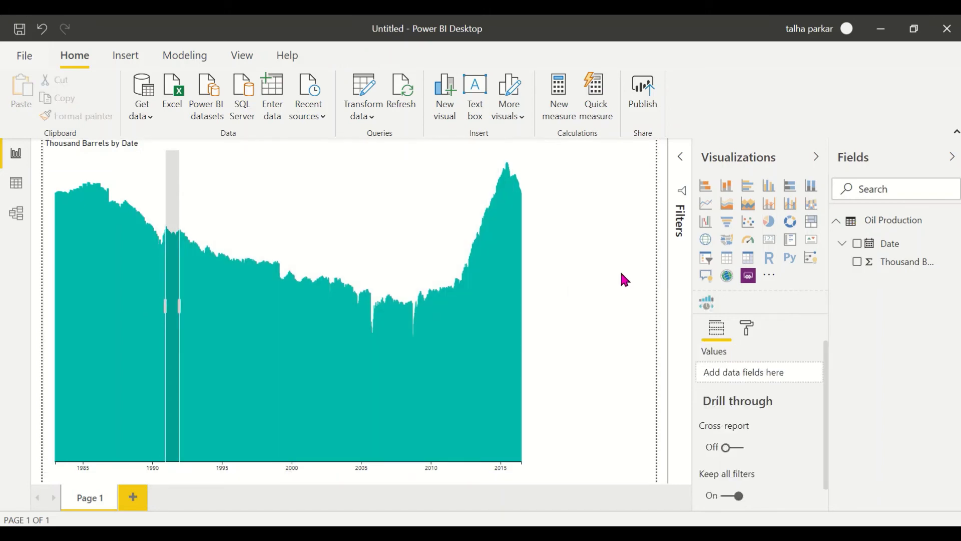
# Add a matrix with individual Date rows, not Date Hierarchy, and Thousand Barrels values.
pyautogui.click(748, 257)
pyautogui.moveTo(891, 246); pyautogui.dragTo(619, 238)
pyautogui.moveTo(907, 261); pyautogui.dragTo(601, 248)
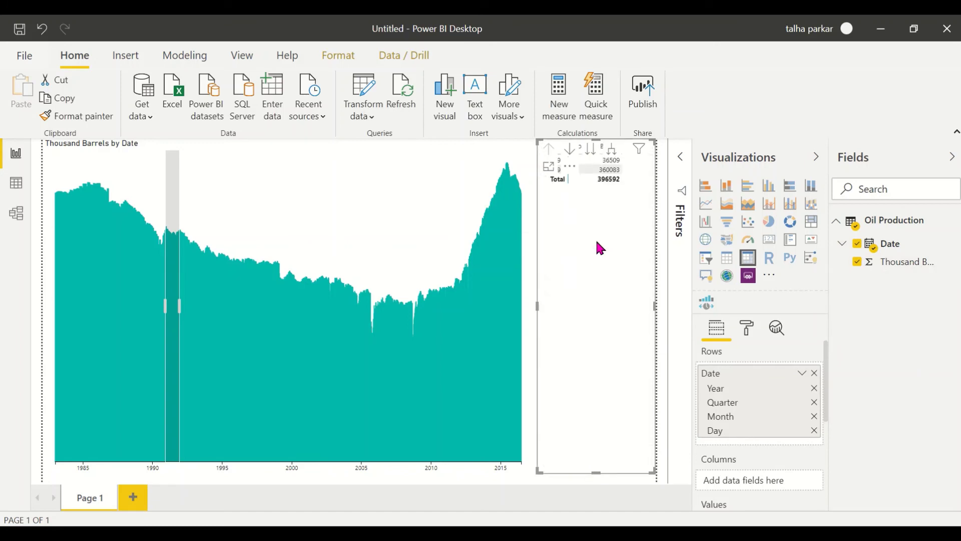
pyautogui.click(801, 374)
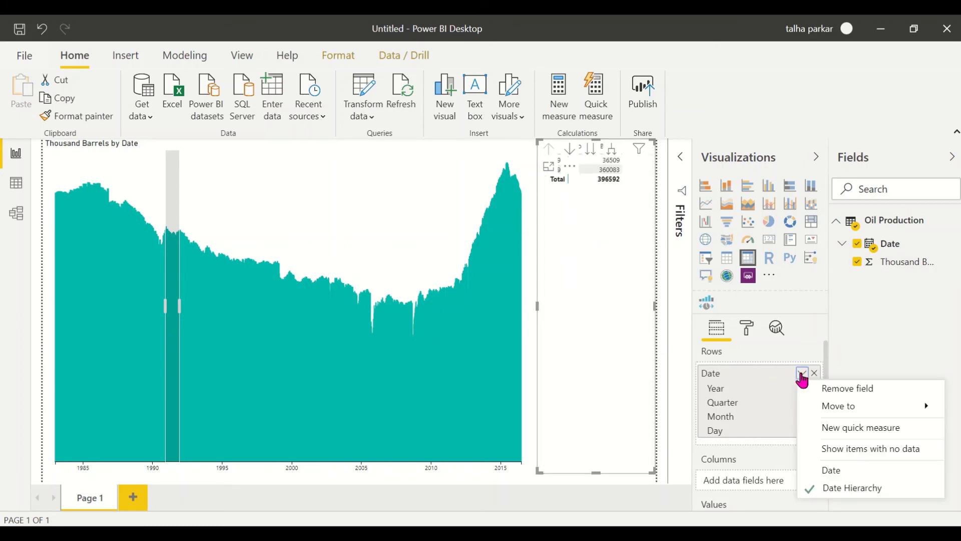
pyautogui.click(838, 469)
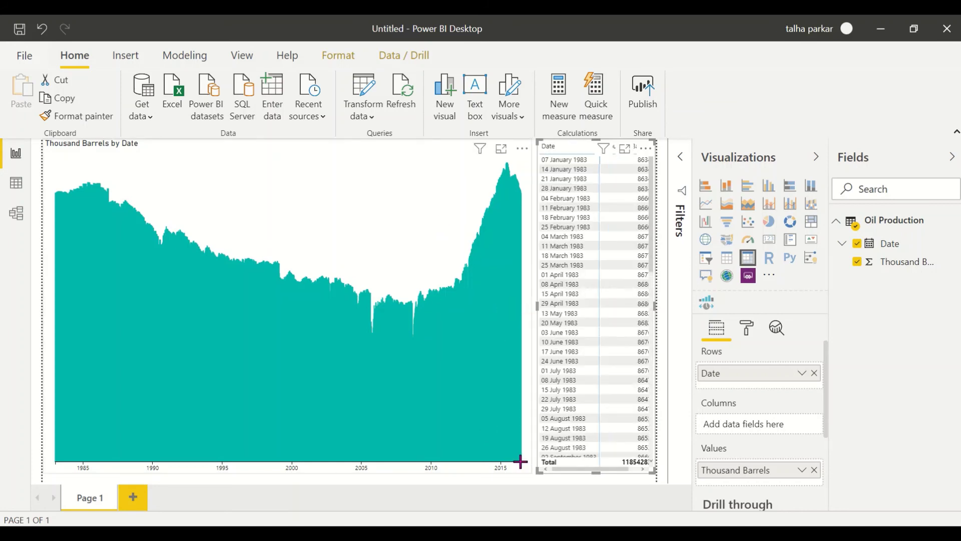
# Widen the matrix toward the chart and brush roughly 1989–1990 on the area chart.
pyautogui.moveTo(520, 461); pyautogui.dragTo(484, 433)
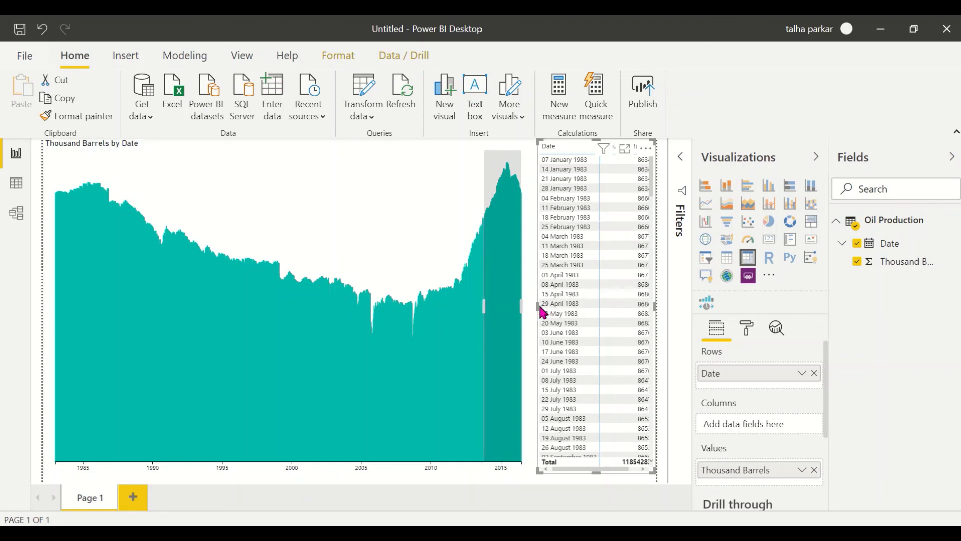
pyautogui.moveTo(538, 305); pyautogui.dragTo(519, 305)
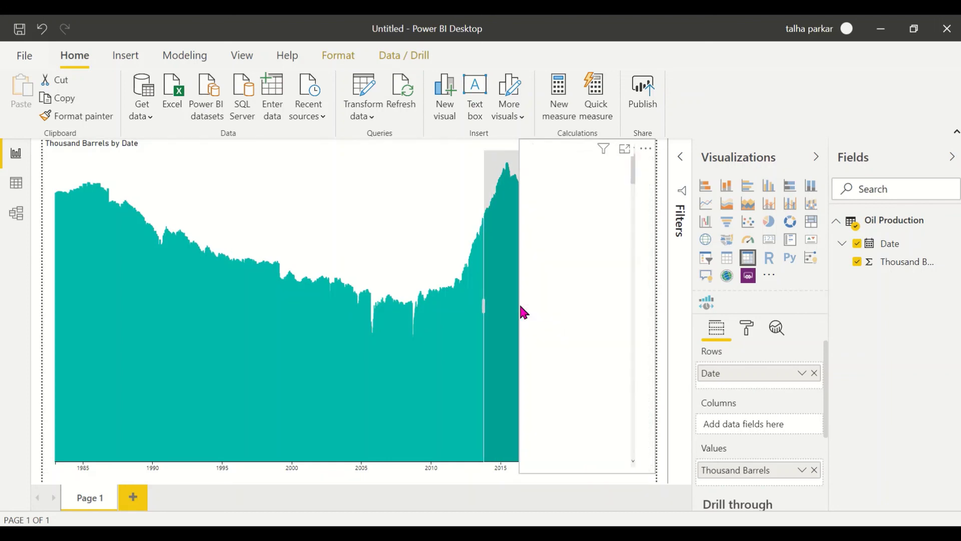
pyautogui.moveTo(144, 297); pyautogui.dragTo(218, 299)
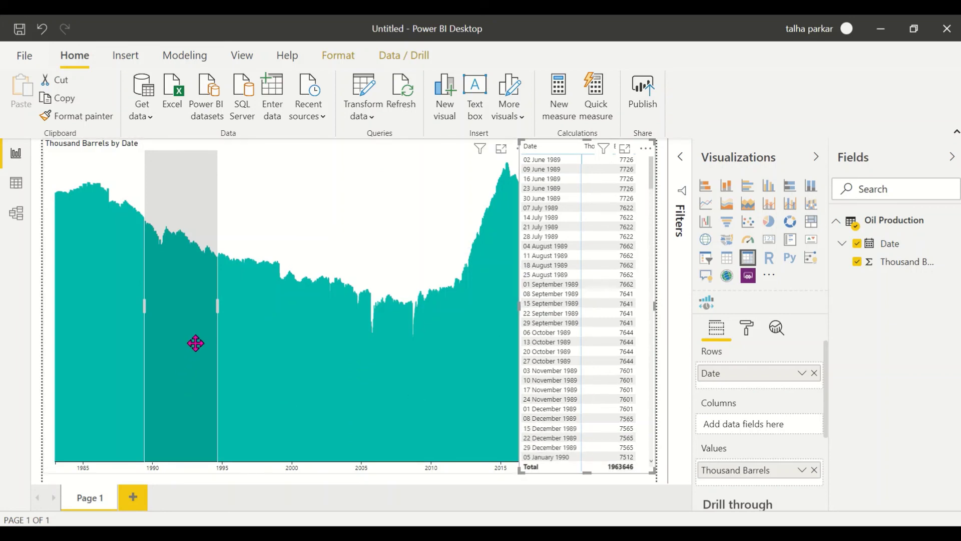
pyautogui.moveTo(216, 308); pyautogui.dragTo(158, 303)
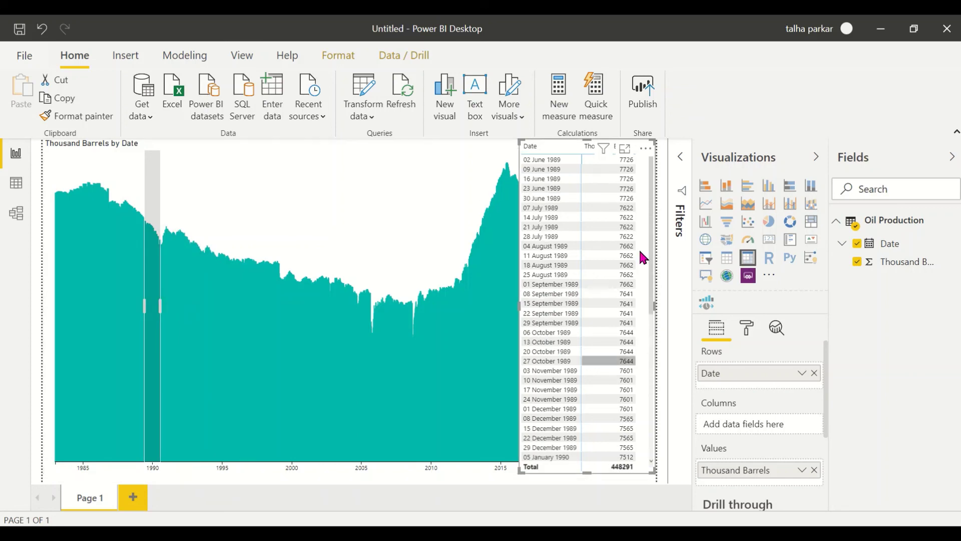
# Scroll through the filtered matrix listing the 1989–1990 dates, totalling 448291.
pyautogui.scroll(-8, 641, 370)
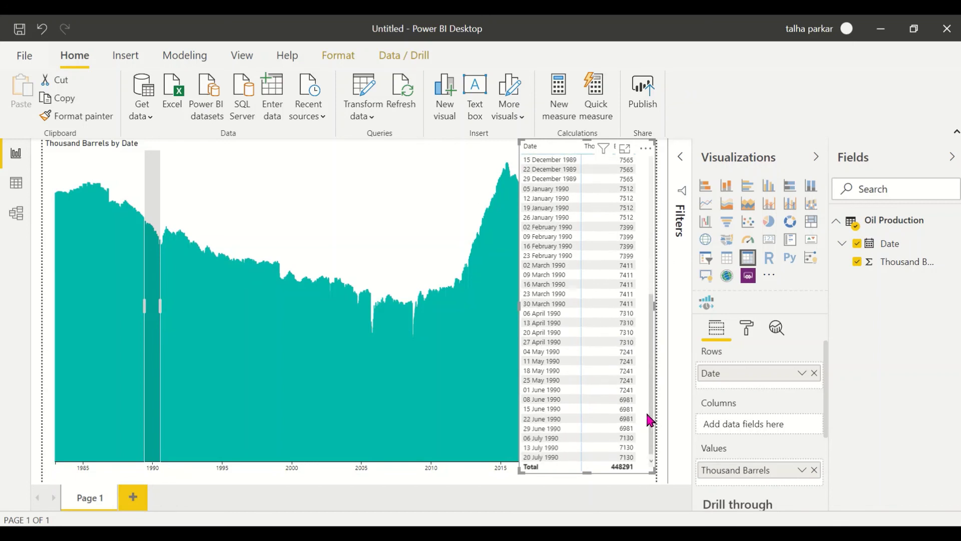
pyautogui.moveTo(649, 425); pyautogui.dragTo(657, 213)
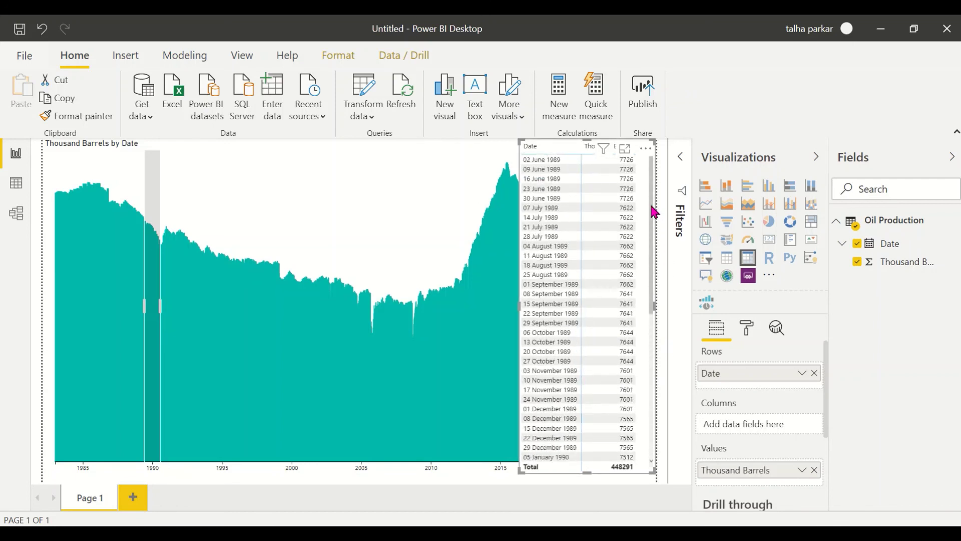
pyautogui.moveTo(654, 211); pyautogui.dragTo(685, 185)
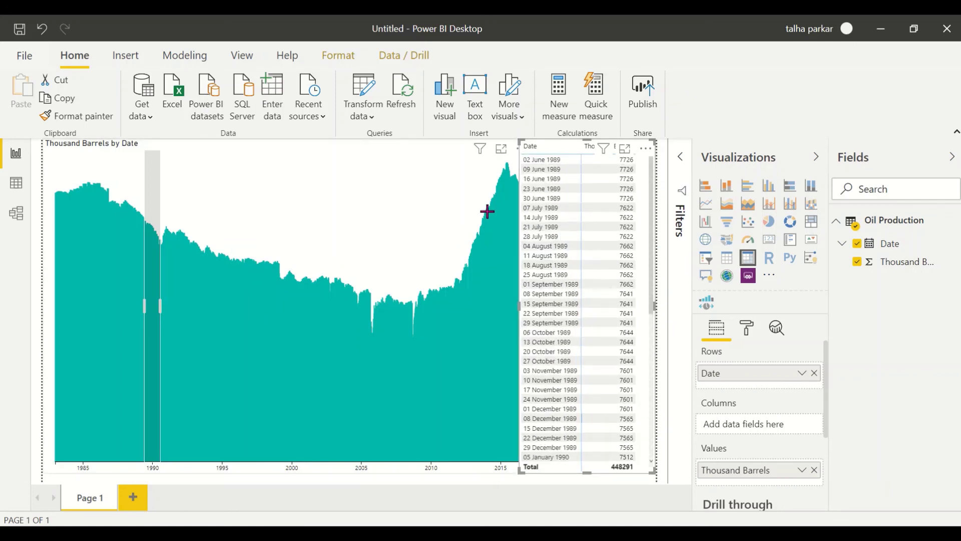